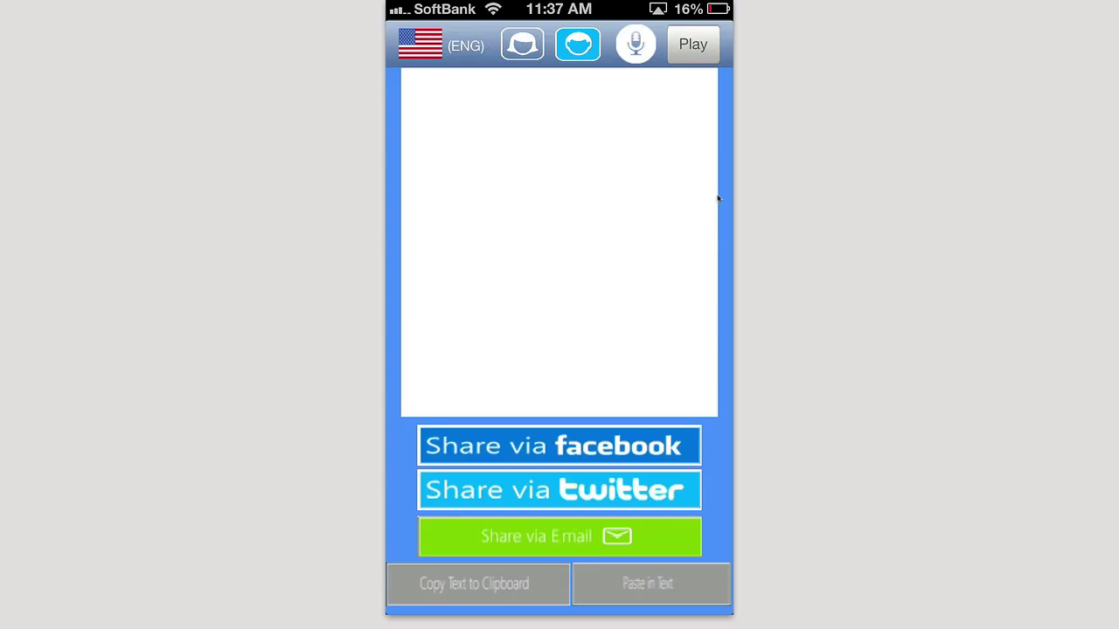
- Enter 'Hello how are you' into the text box and dismiss the keyboard
click(411, 87)
text(He)
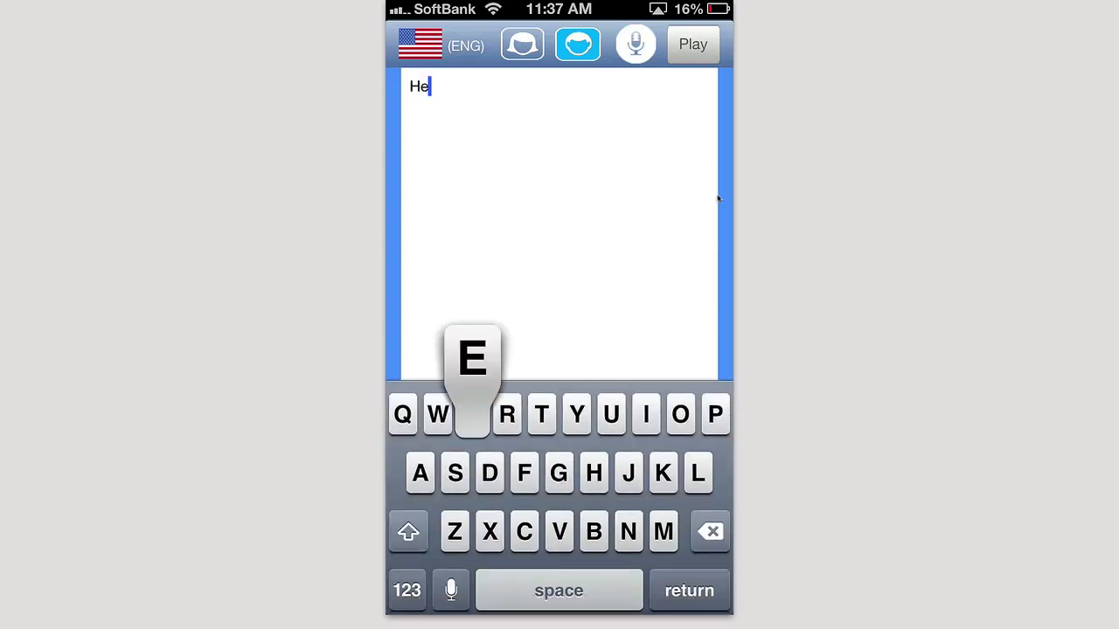
text(llo )
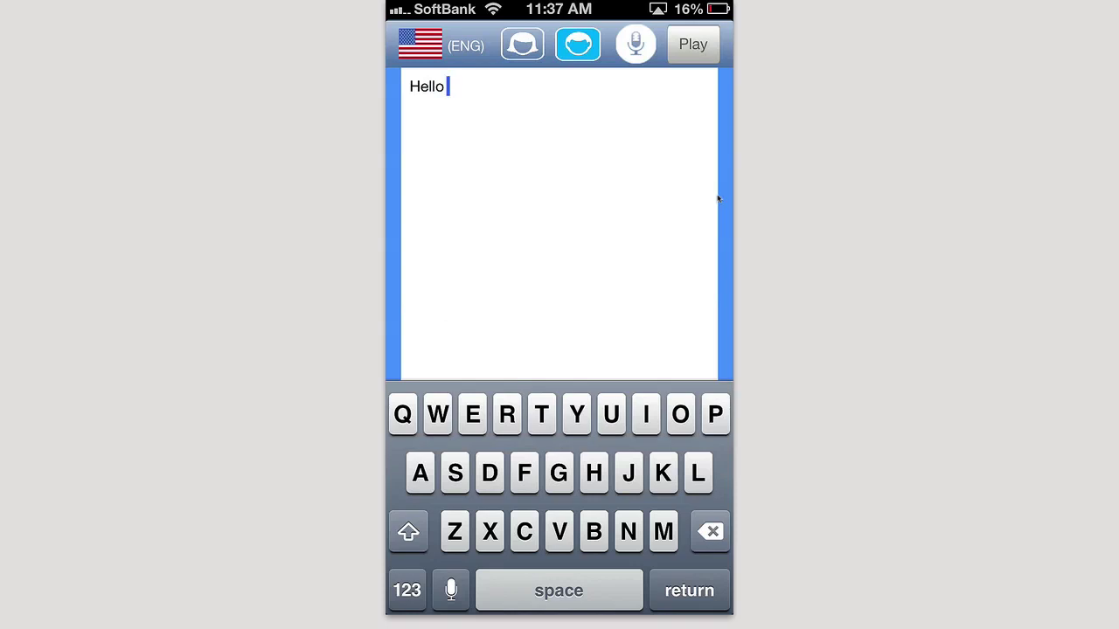
text(how are you)
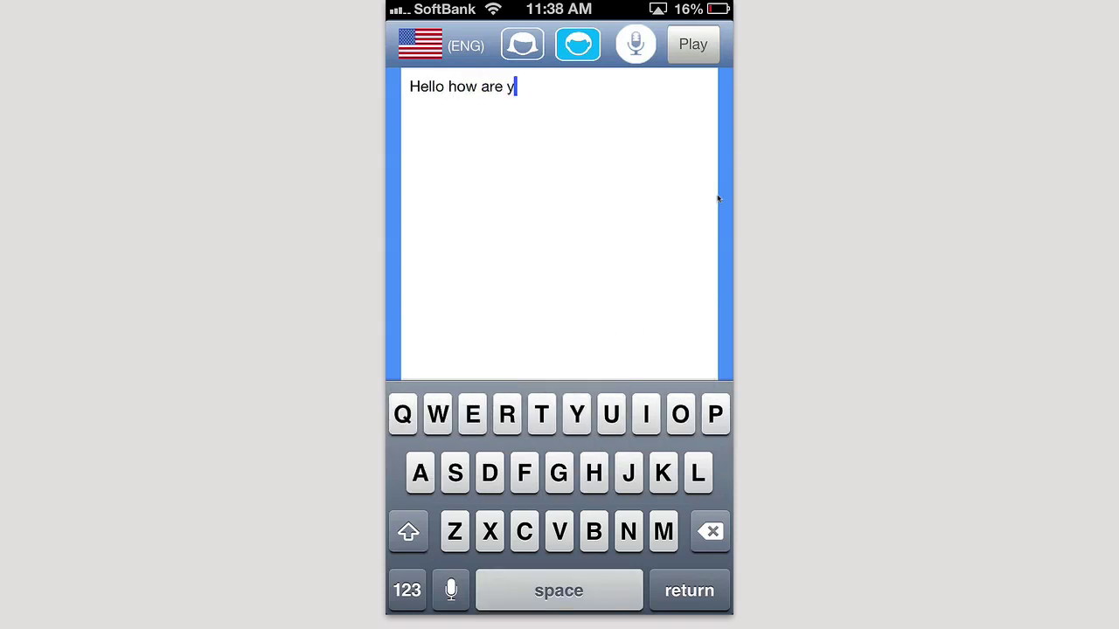
key(Return)
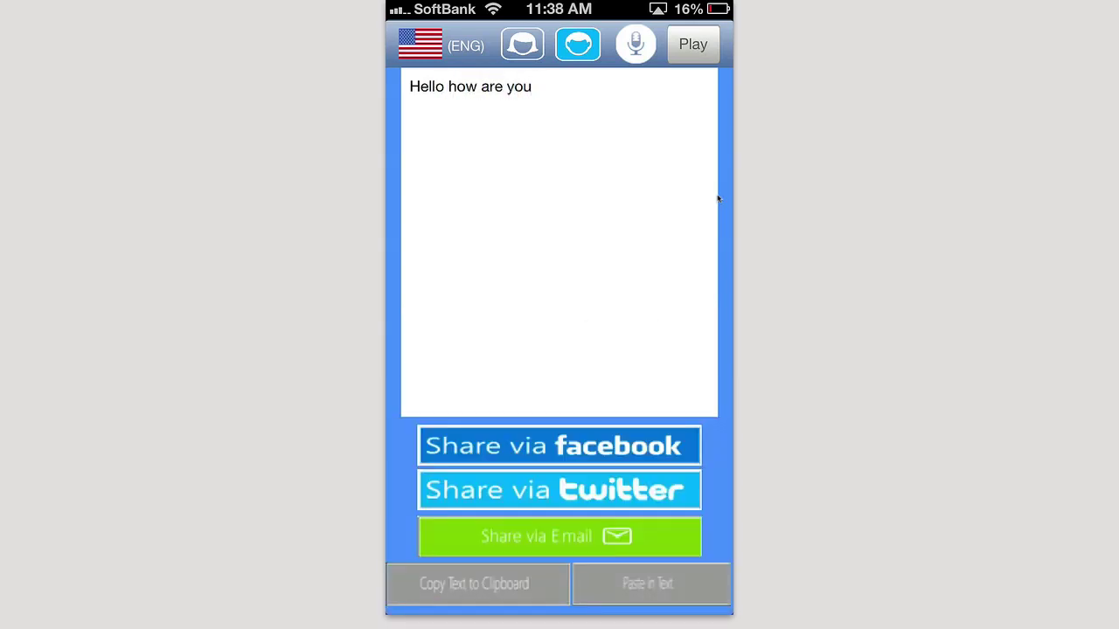
- Play 'Hello how are you' aloud, then replay it in the female voice
click(693, 44)
click(522, 43)
click(559, 349)
click(693, 44)
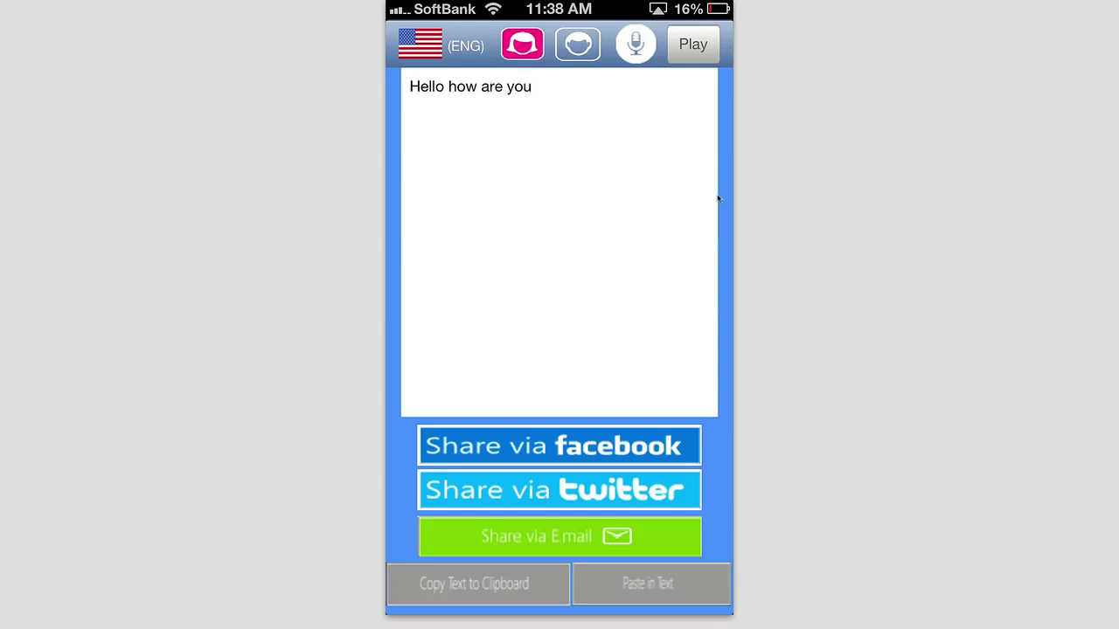
- Backspace away the 'Hello how are you' text and close the keyboard
click(532, 87)
key(BackSpace)
key(BackSpace)
key(BackSpace)
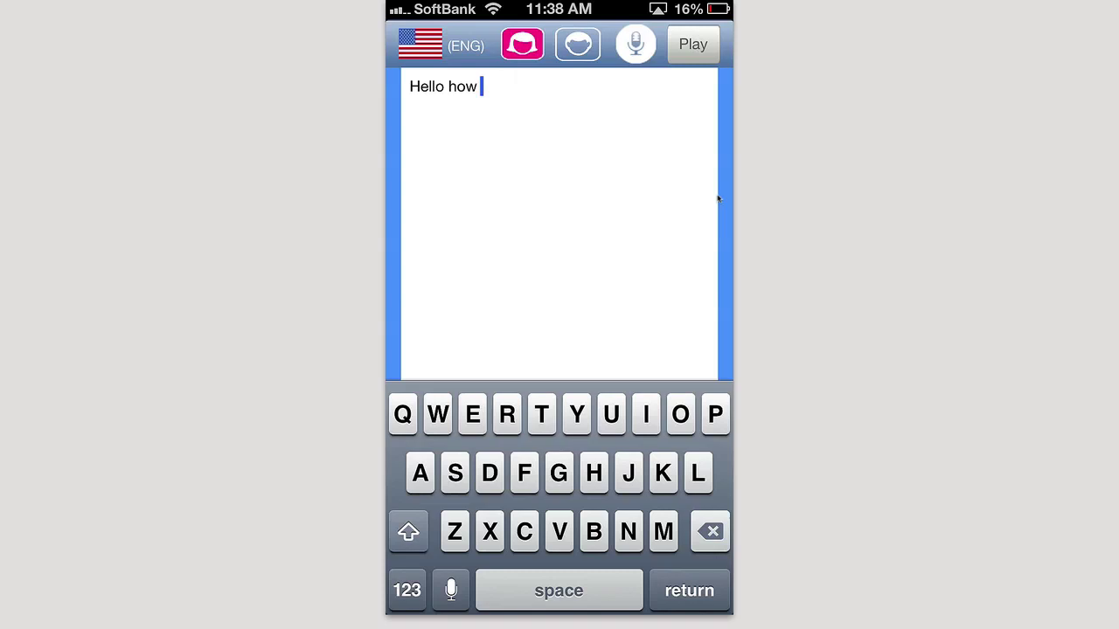
key(BackSpace)
key(BackSpace)
key(BackSpace)
key(Return)
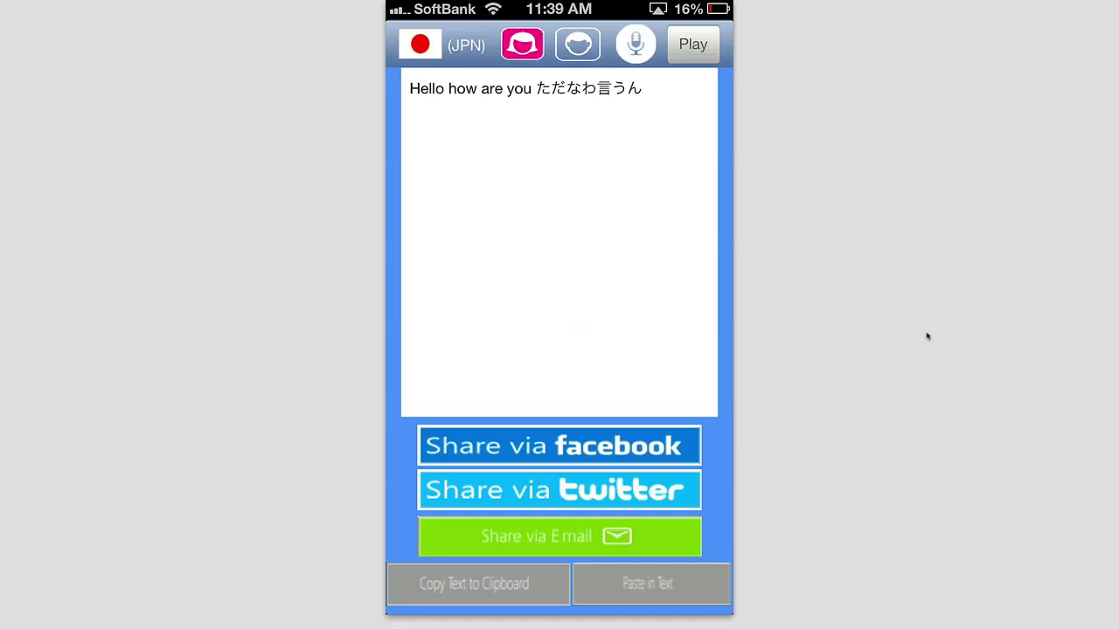
- Delete the Japanese characters and remaining English words, leaving the text box empty
click(643, 89)
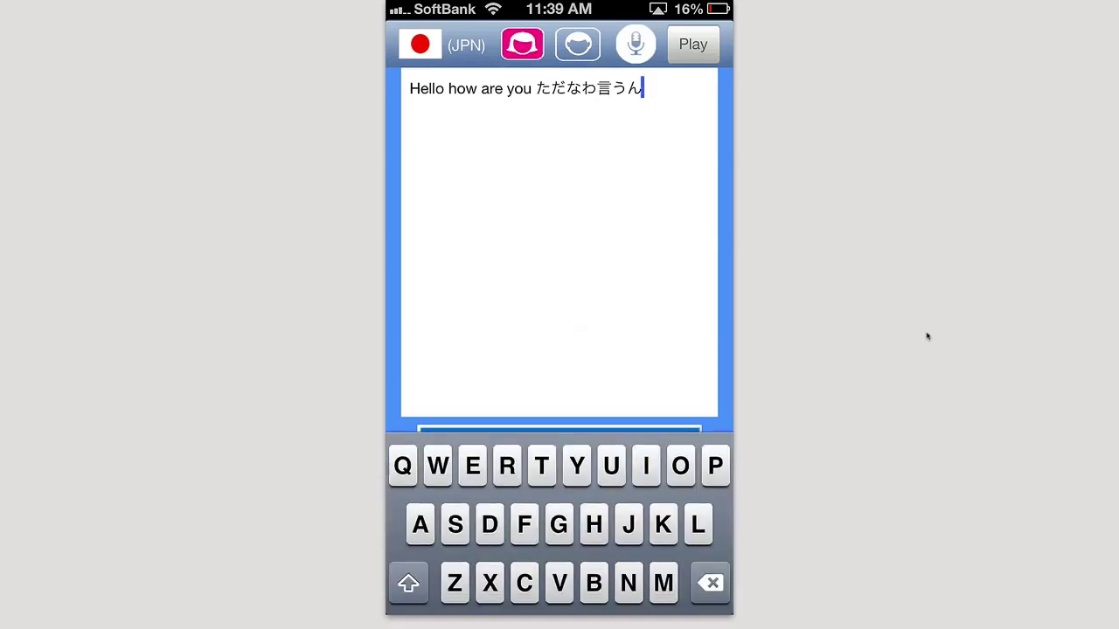
key(BackSpace)
key(BackSpace)
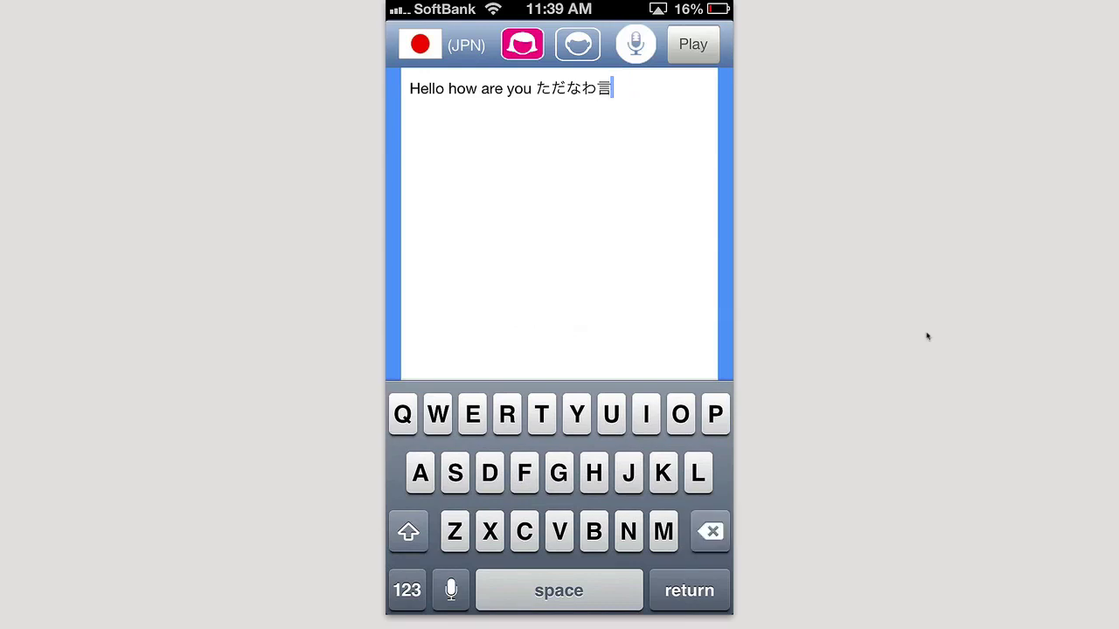
key(BackSpace)
key(BackSpace)
key(BackSpace)
key(BackSpace)
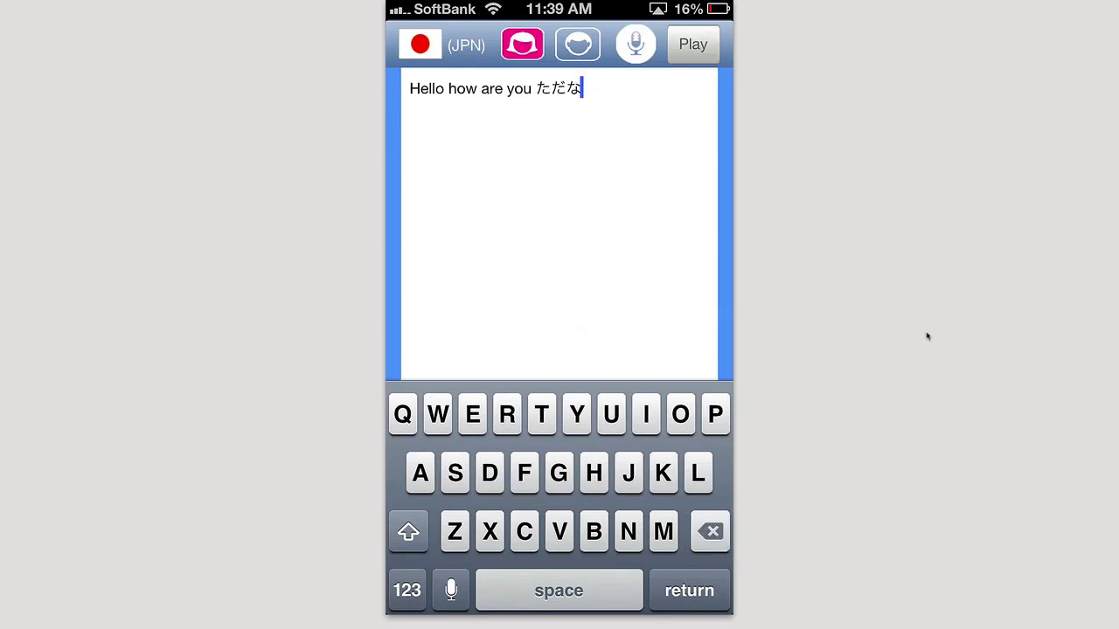
key(BackSpace)
key(BackSpace)
key(BackSpace)
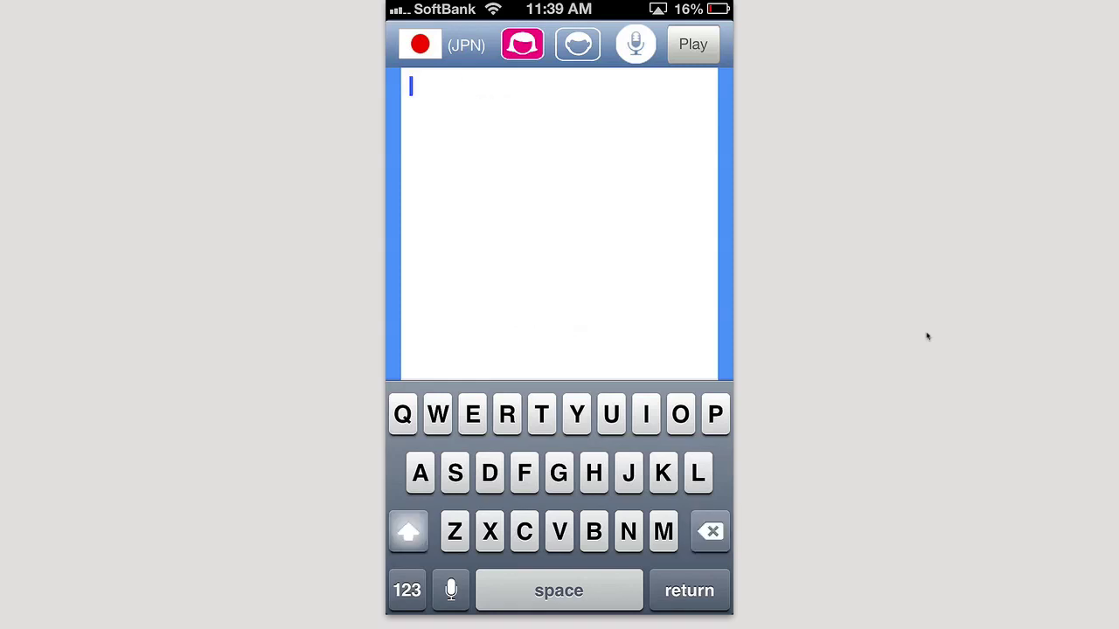
key(Return)
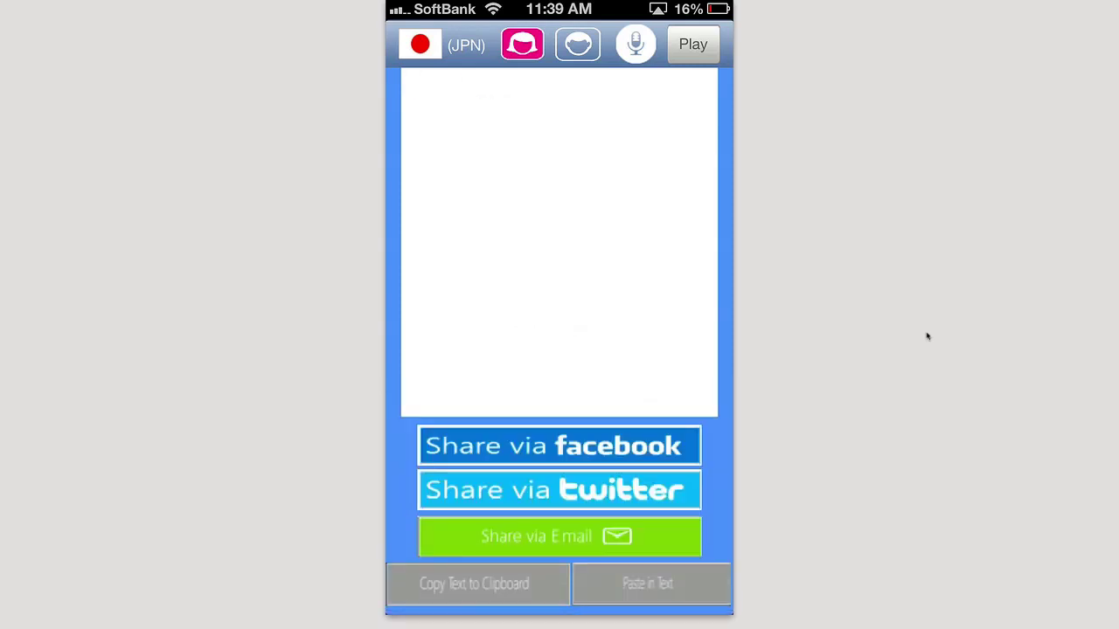